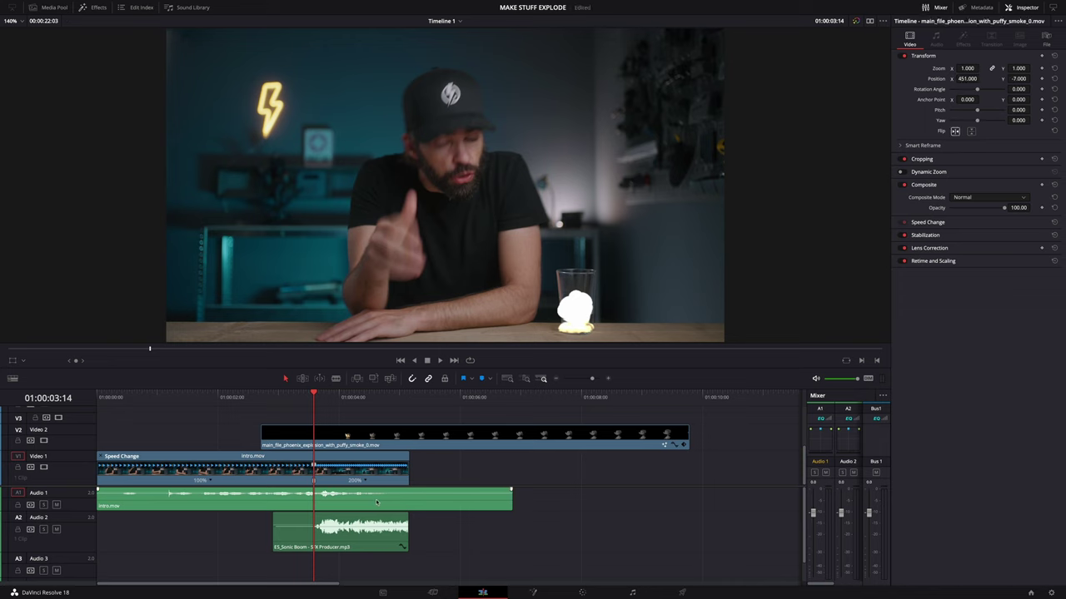
{"action": "left_click", "coordinate": [379, 480]}
{"action": "left_click", "coordinate": [398, 505]}
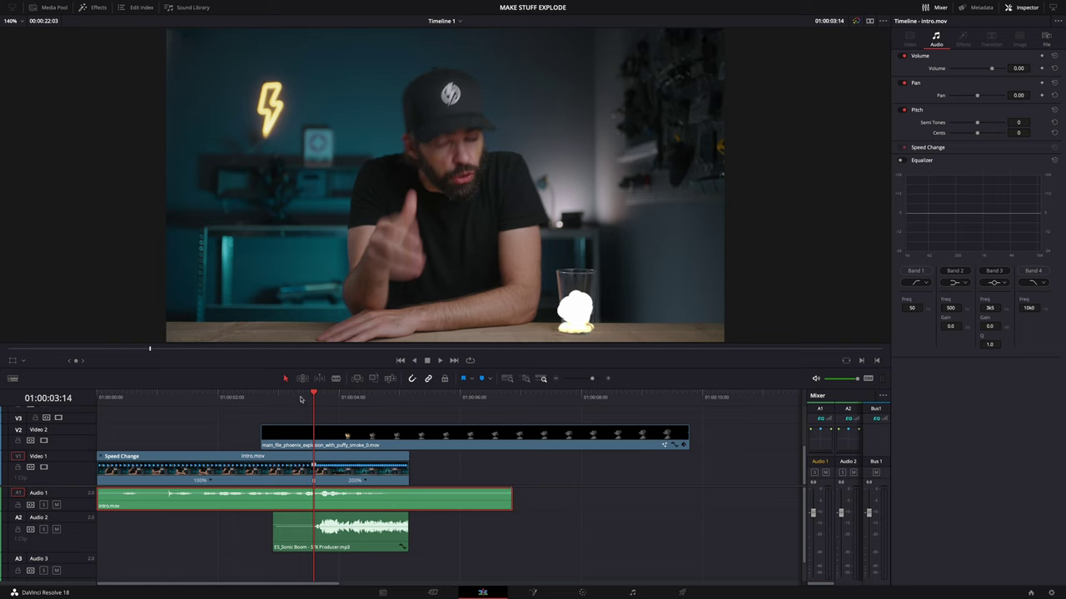
{"action": "mouse_move", "coordinate": [313, 396]}
{"action": "left_mouse_down"}
{"action": "mouse_move", "coordinate": [383, 394]}
{"action": "mouse_move", "coordinate": [333, 397]}
{"action": "left_mouse_up"}
{"action": "left_click", "coordinate": [592, 379]}
Move clean-plate.mov on Video 2 earlier to 01:00:03:15 and disable the Video 3 explosion track.
{"action": "left_click_drag", "start_coordinate": [592, 379], "coordinate": [589, 379]}
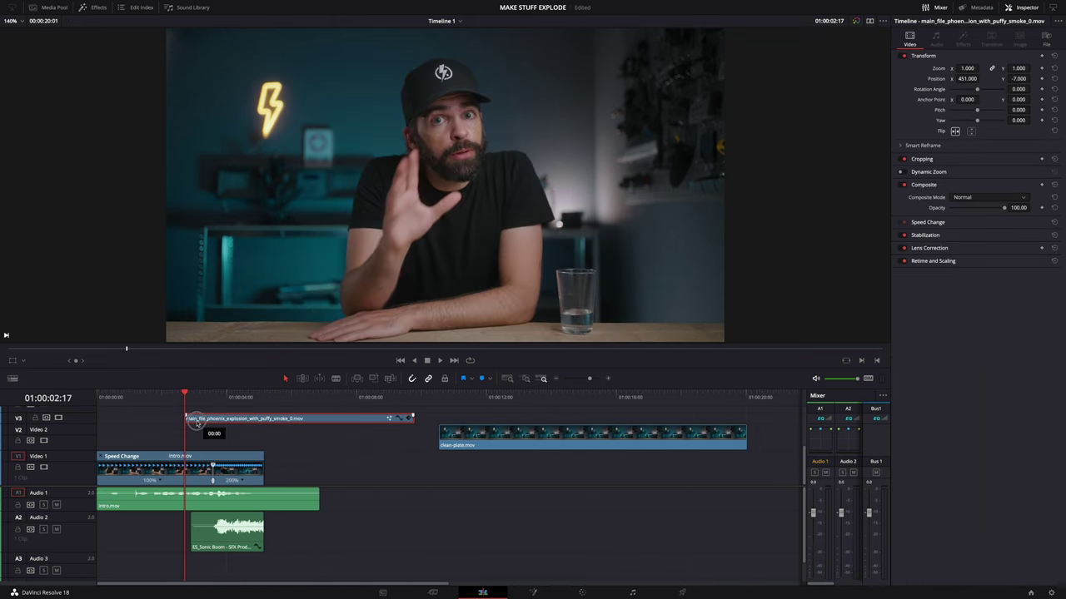
{"action": "left_click_drag", "start_coordinate": [516, 442], "coordinate": [254, 446]}
{"action": "key", "text": "space"}
{"action": "left_click", "coordinate": [58, 418]}
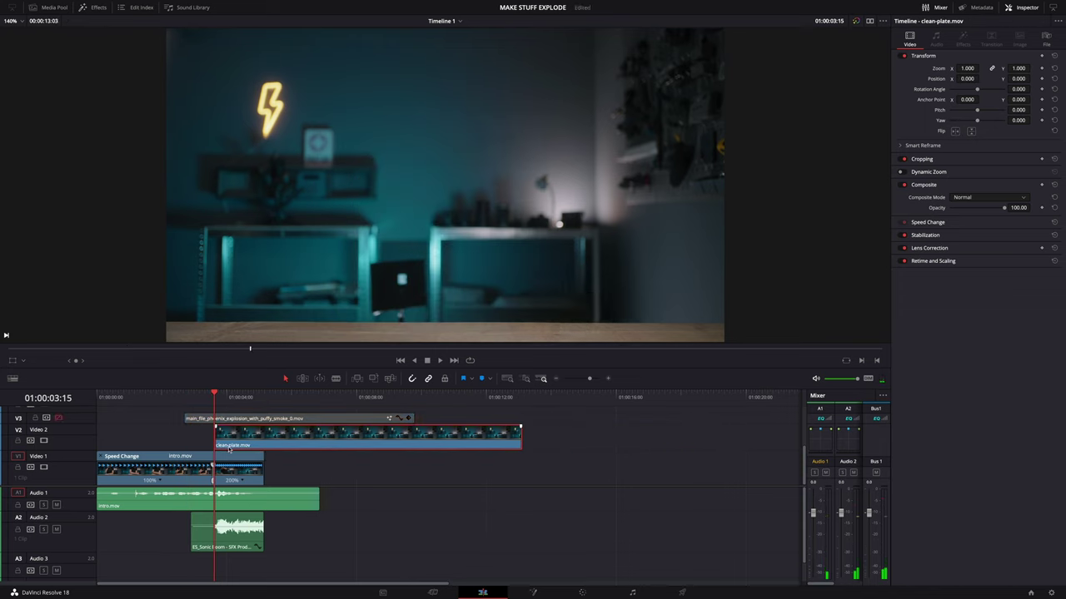
Play back from 01:00:02:22 through the cut into the clean plate to check timing.
{"action": "left_click_drag", "start_coordinate": [213, 405], "coordinate": [198, 405]}
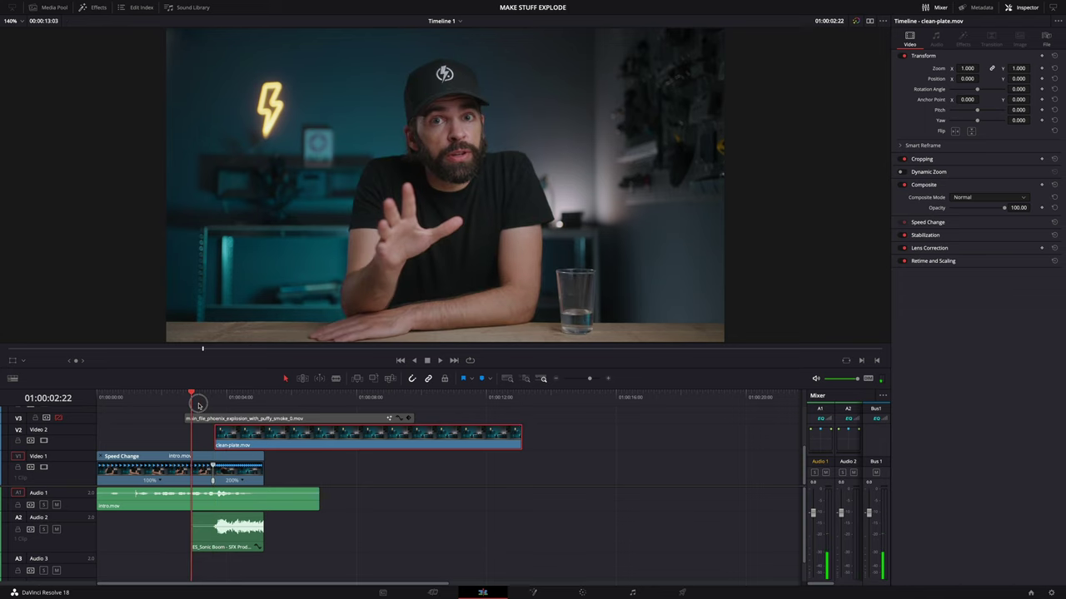
{"action": "left_click", "coordinate": [176, 456]}
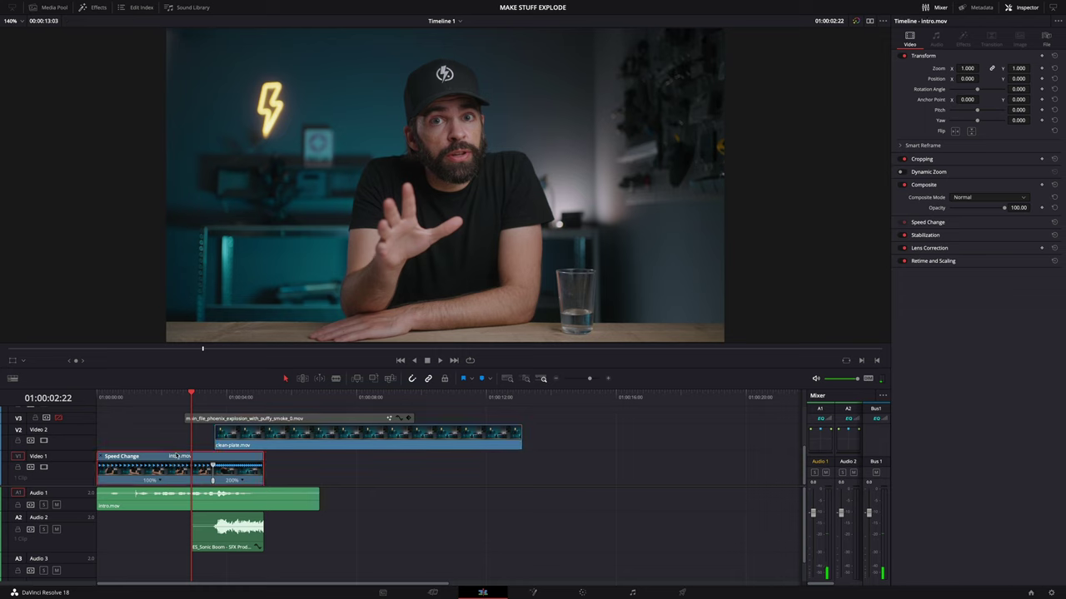
{"action": "left_click", "coordinate": [251, 439]}
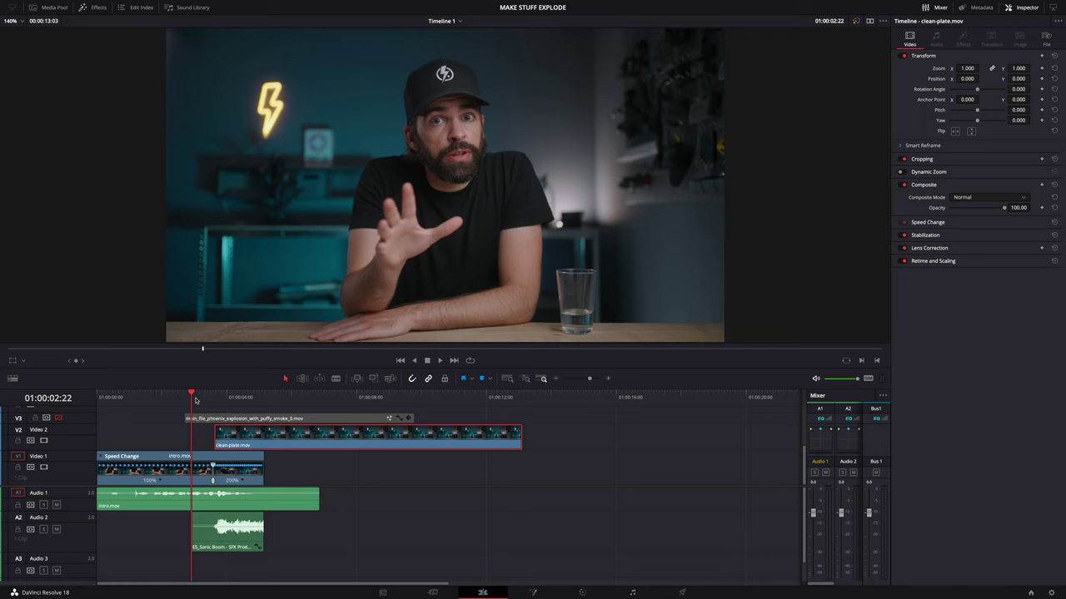
{"action": "key", "text": "space"}
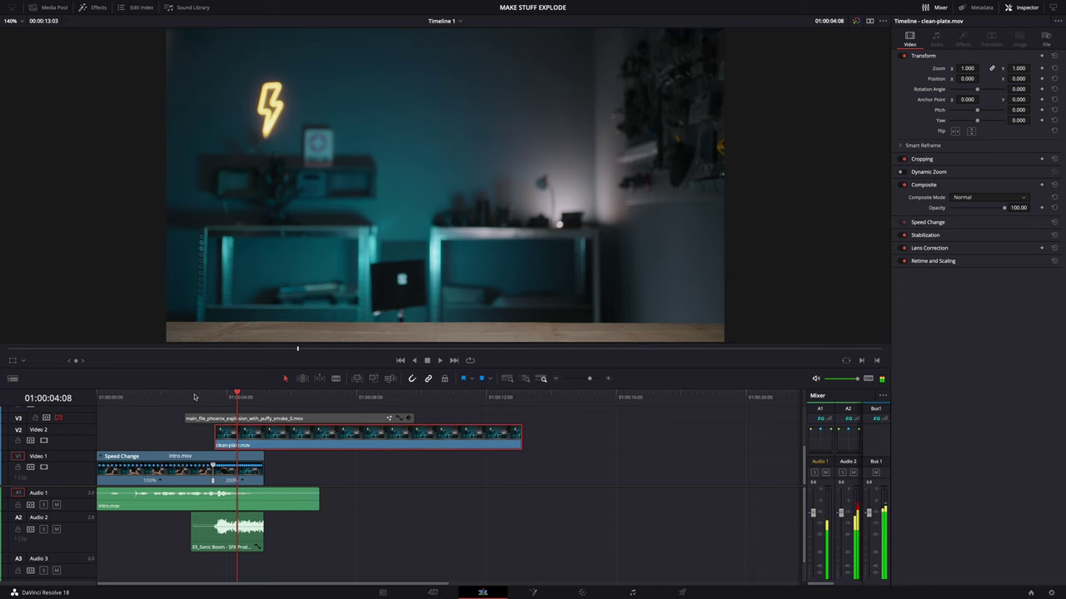
{"action": "key", "text": "Up"}
{"action": "key", "text": "space"}
{"action": "key", "text": "space"}
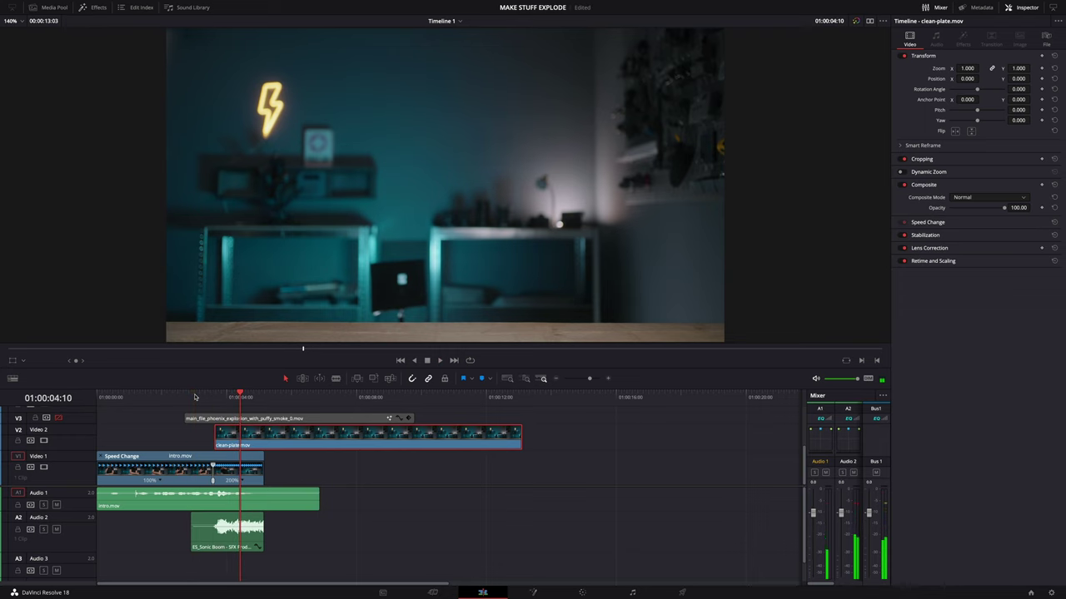
{"action": "left_click_drag", "start_coordinate": [211, 397], "coordinate": [210, 404]}
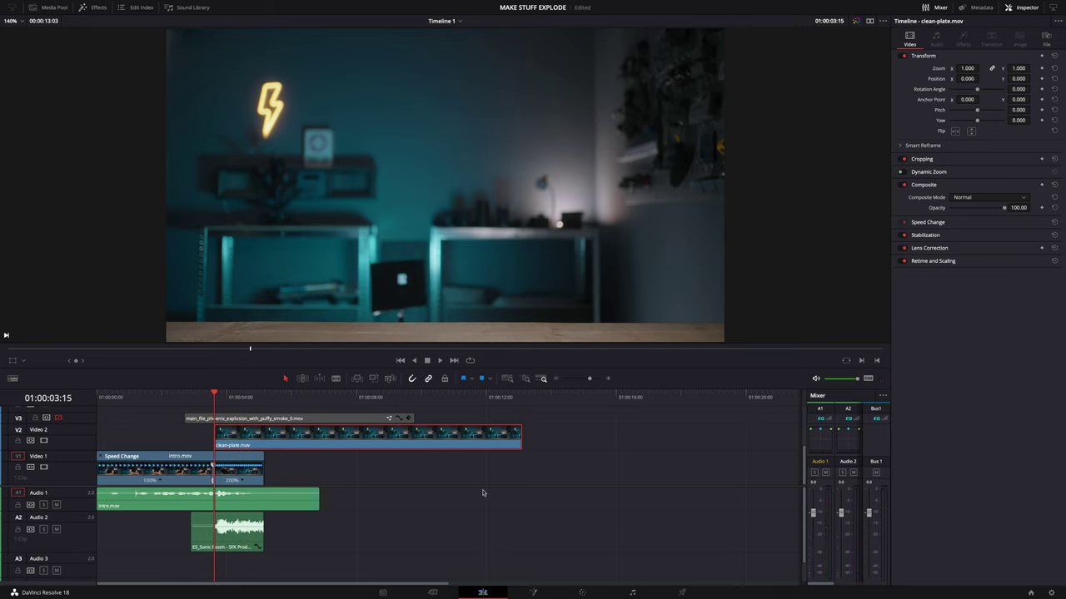
On the Color page, add an Alpha Output and link node 01's key to it.
{"action": "left_click", "coordinate": [580, 592]}
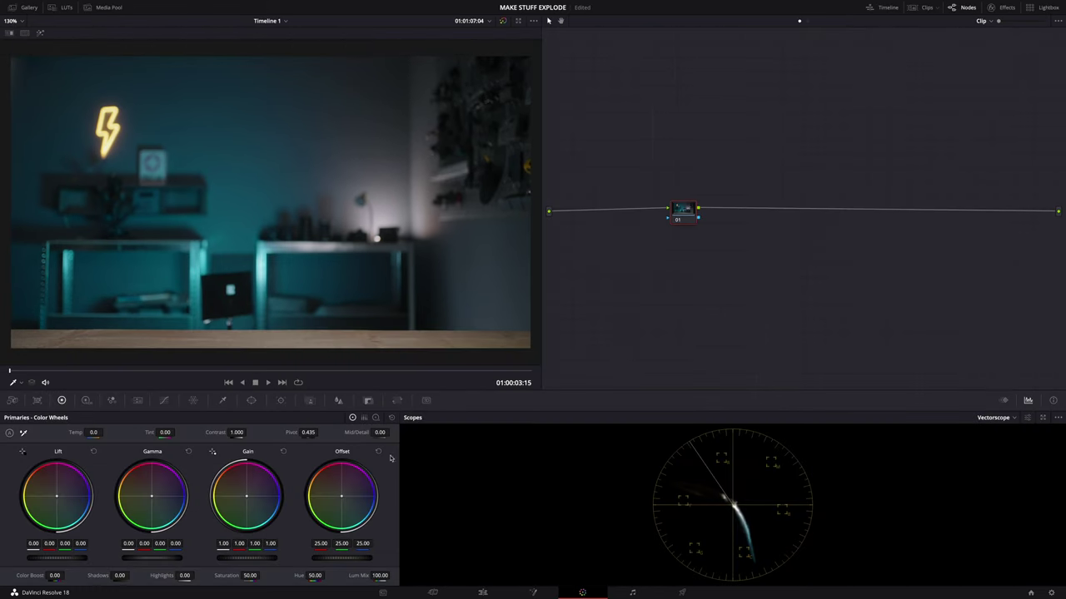
{"action": "right_click", "coordinate": [787, 260]}
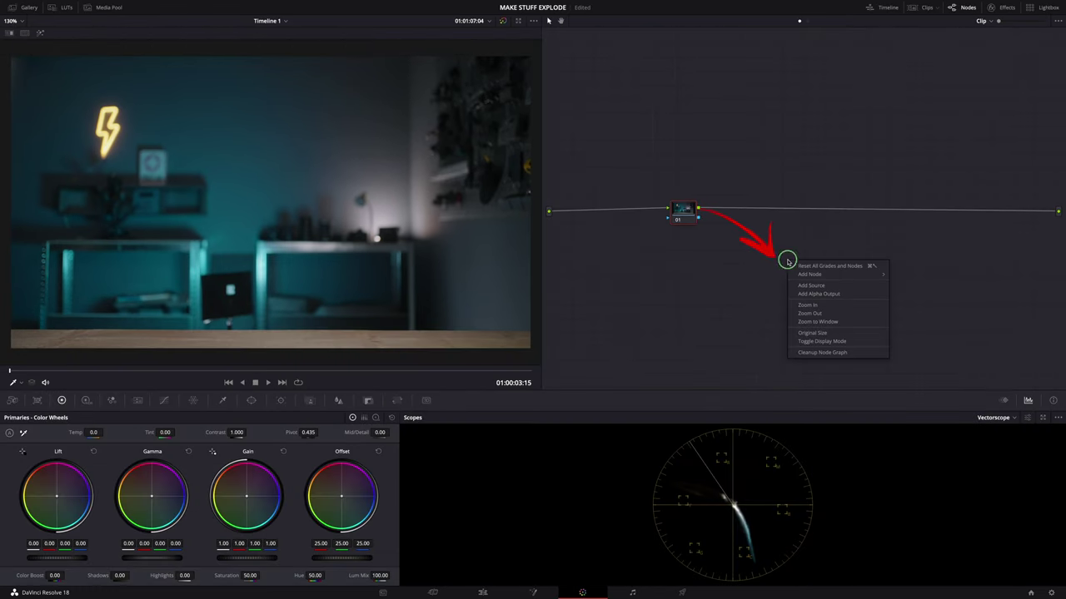
{"action": "left_click", "coordinate": [815, 295]}
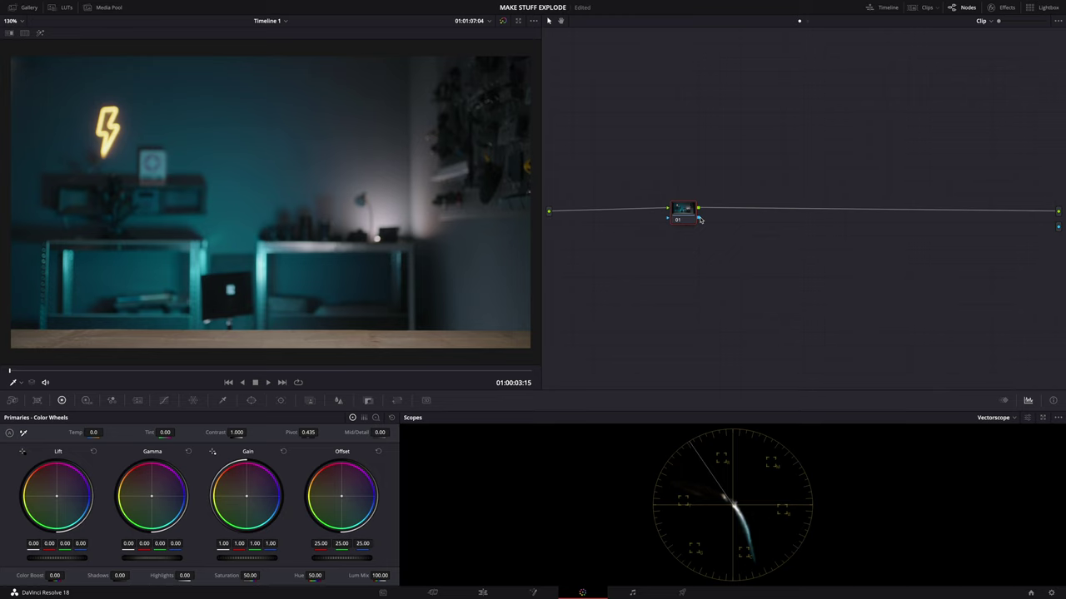
{"action": "left_click_drag", "start_coordinate": [700, 220], "coordinate": [1057, 226]}
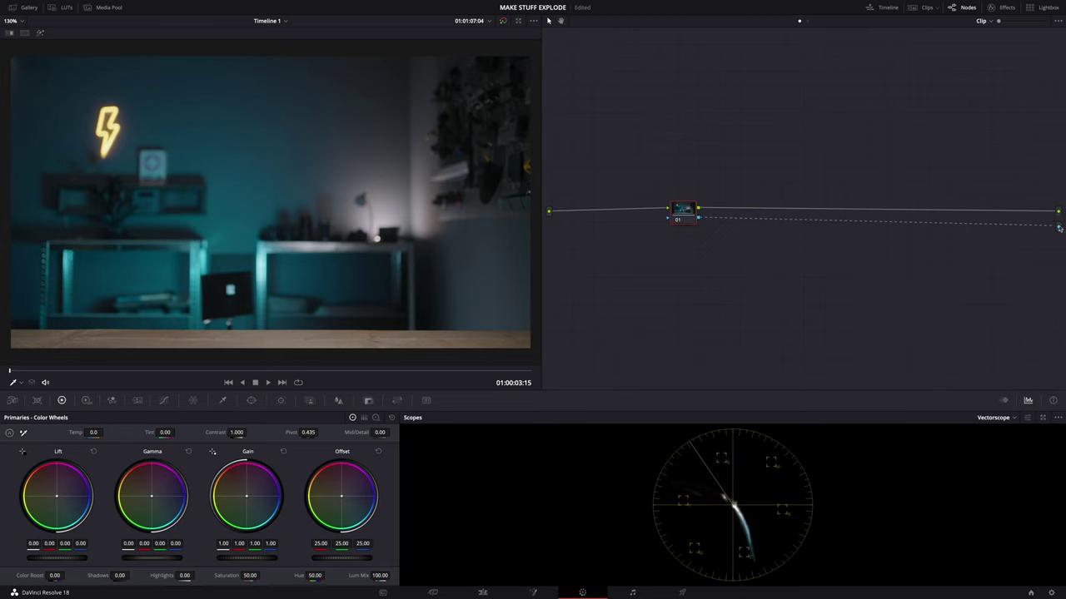
Add an inverted rectangle window stretched to the frame edges, then return to Edit at 01:00:02:22.
{"action": "left_click", "coordinate": [252, 400]}
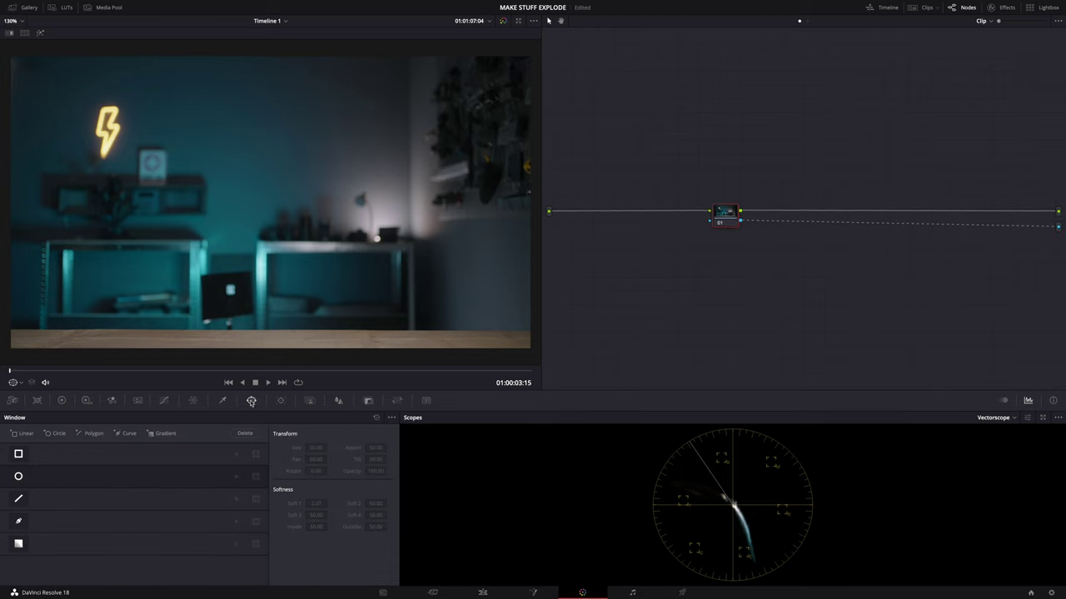
{"action": "left_click", "coordinate": [20, 455]}
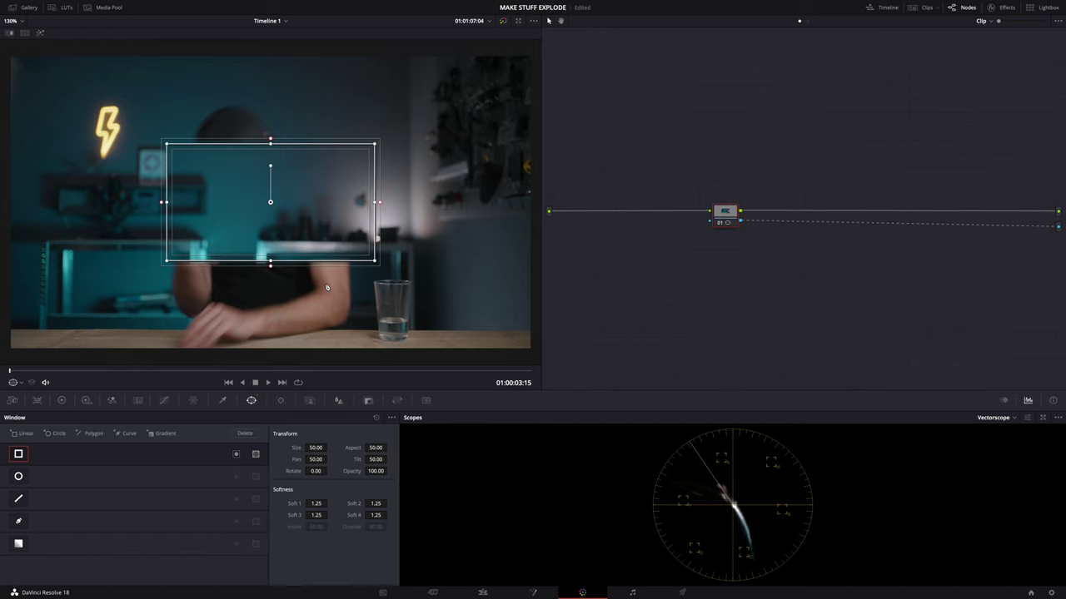
{"action": "left_click", "coordinate": [235, 455]}
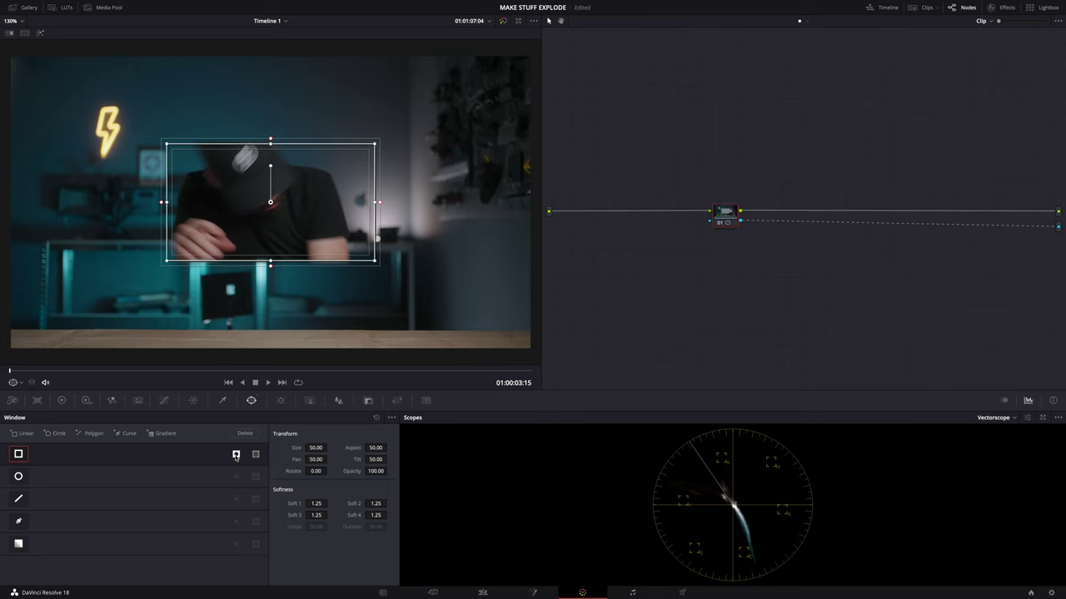
{"action": "left_click_drag", "start_coordinate": [270, 262], "coordinate": [264, 374]}
{"action": "left_click_drag", "start_coordinate": [274, 144], "coordinate": [238, 46]}
{"action": "left_click_drag", "start_coordinate": [147, 212], "coordinate": [2, 210]}
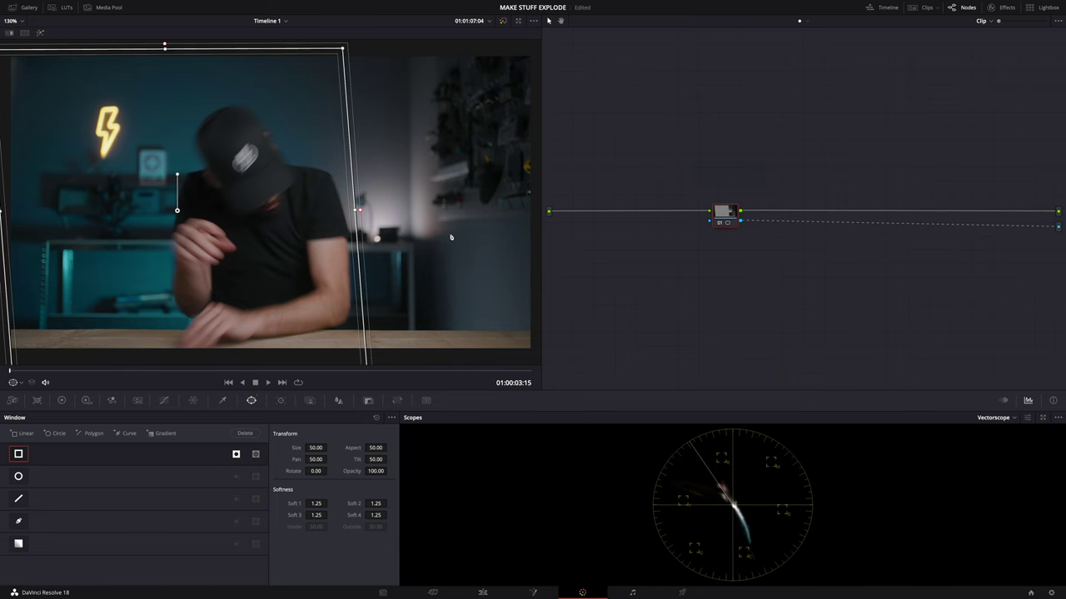
{"action": "key", "text": "shift+4"}
{"action": "left_click", "coordinate": [196, 405]}
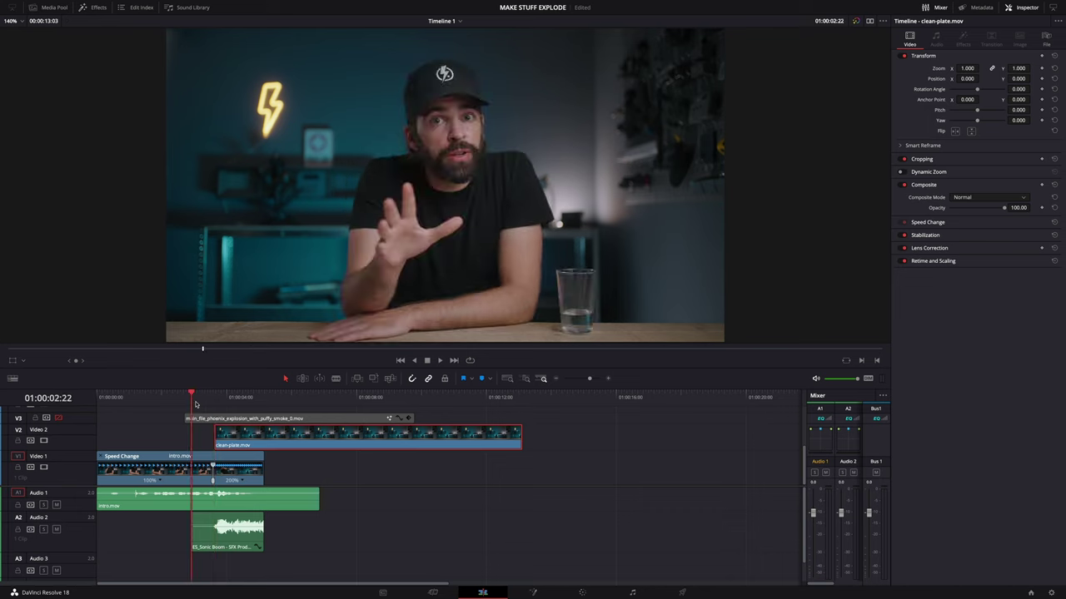
Scrub and play back the fall and explosion, then stop playback.
{"action": "mouse_move", "coordinate": [196, 404]}
{"action": "left_mouse_down"}
{"action": "mouse_move", "coordinate": [238, 404]}
{"action": "mouse_move", "coordinate": [189, 405]}
{"action": "left_mouse_up"}
{"action": "key", "text": "space"}
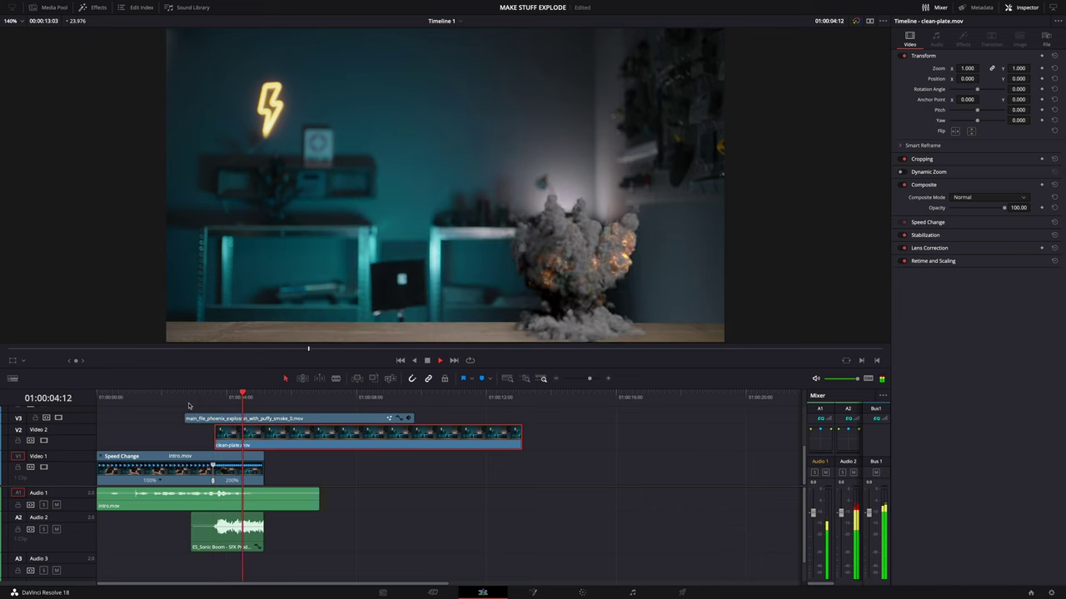
{"action": "key", "text": "space"}
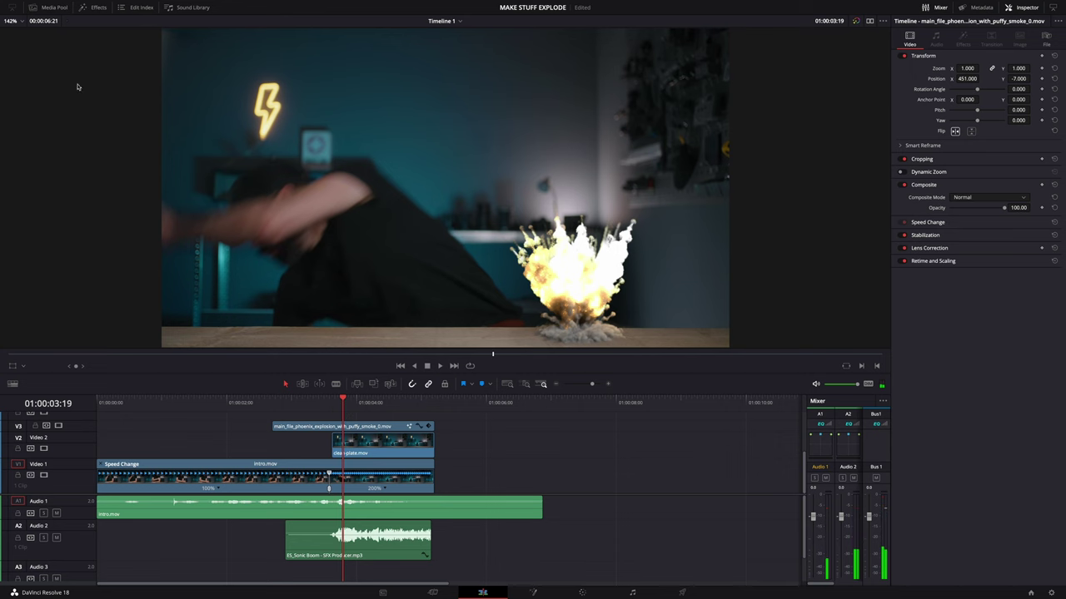
Place a white Solid Color generator on Video 4 above the explosion.
{"action": "left_click", "coordinate": [99, 8]}
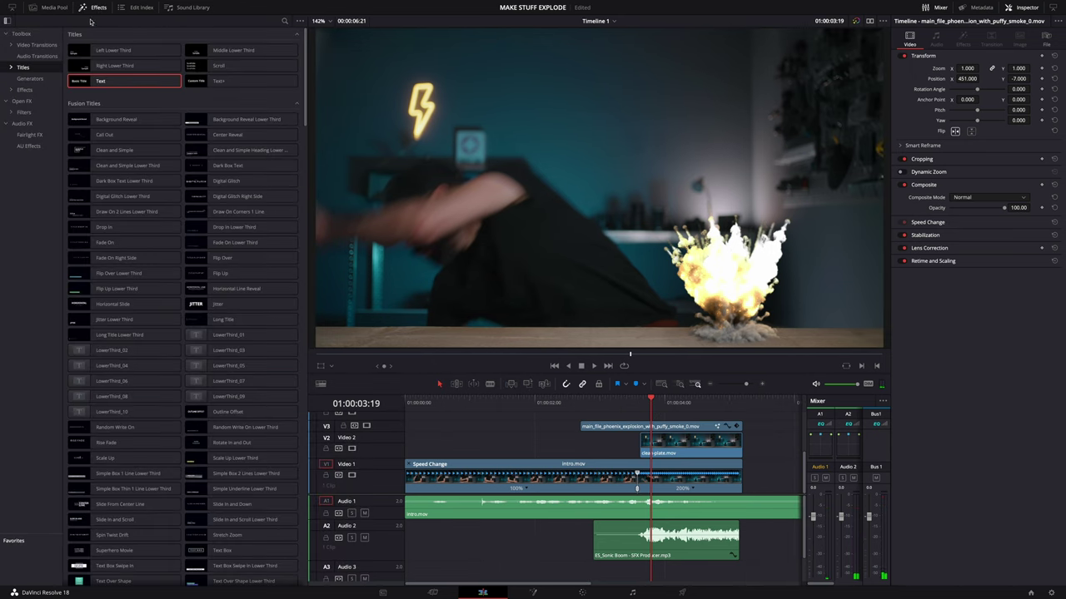
{"action": "left_click", "coordinate": [30, 78]}
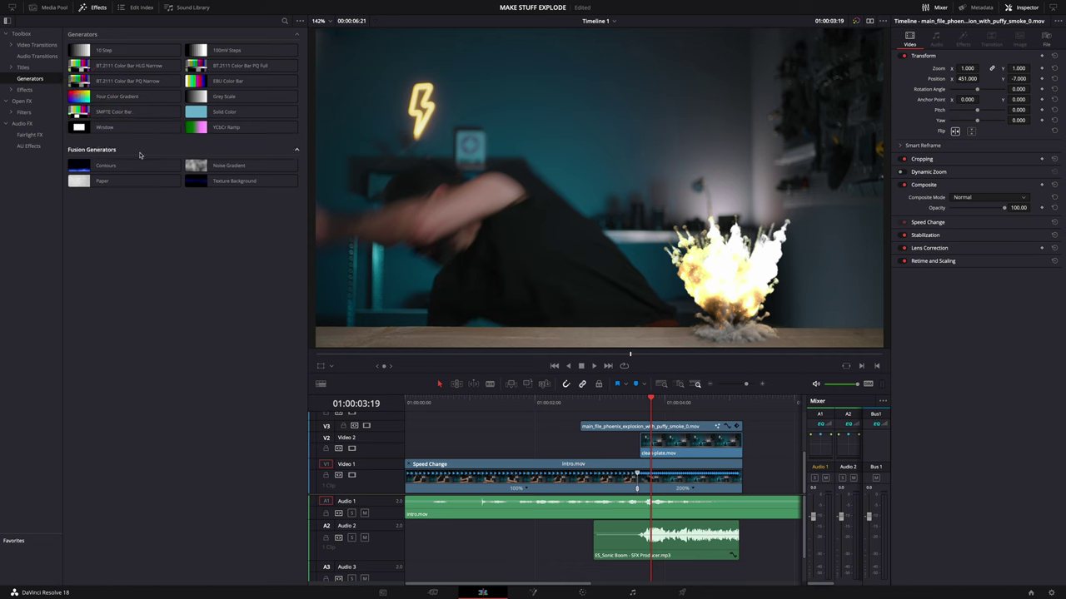
{"action": "left_click_drag", "start_coordinate": [218, 116], "coordinate": [645, 424]}
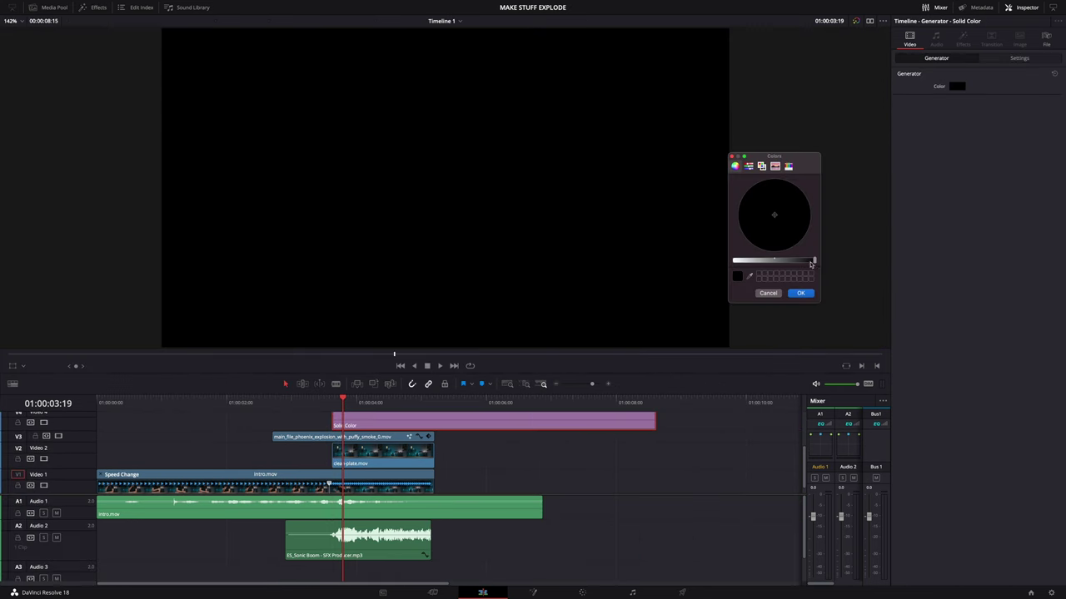
{"action": "left_click_drag", "start_coordinate": [812, 264], "coordinate": [718, 262]}
{"action": "left_click", "coordinate": [802, 293]}
Trim the white clip to a few frames and end it with a 6-frame cross dissolve.
{"action": "left_click_drag", "start_coordinate": [653, 417], "coordinate": [341, 421]}
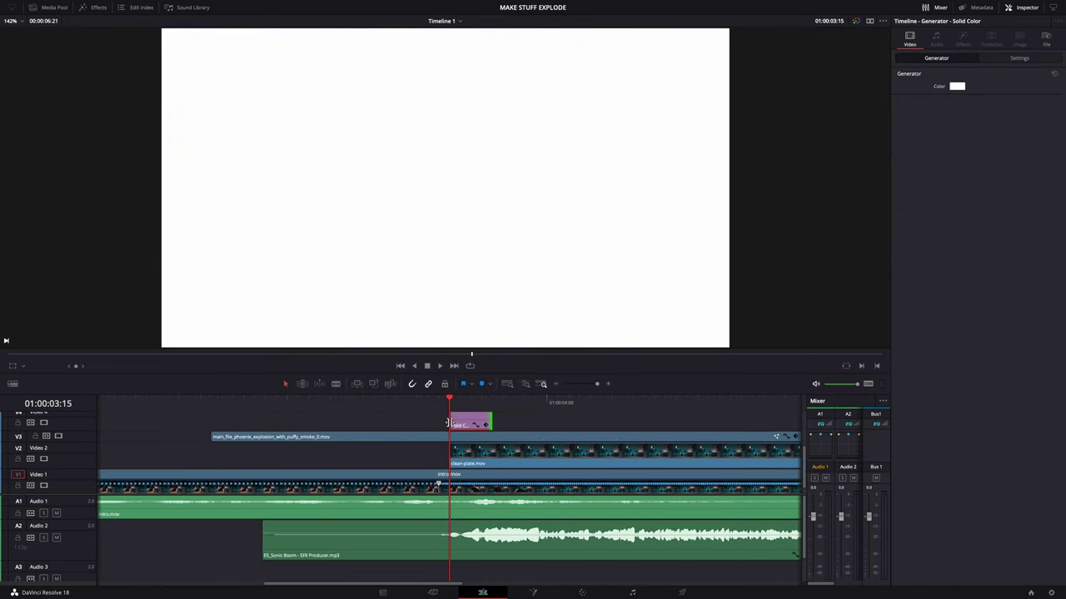
{"action": "right_click", "coordinate": [450, 423]}
{"action": "left_click", "coordinate": [471, 438]}
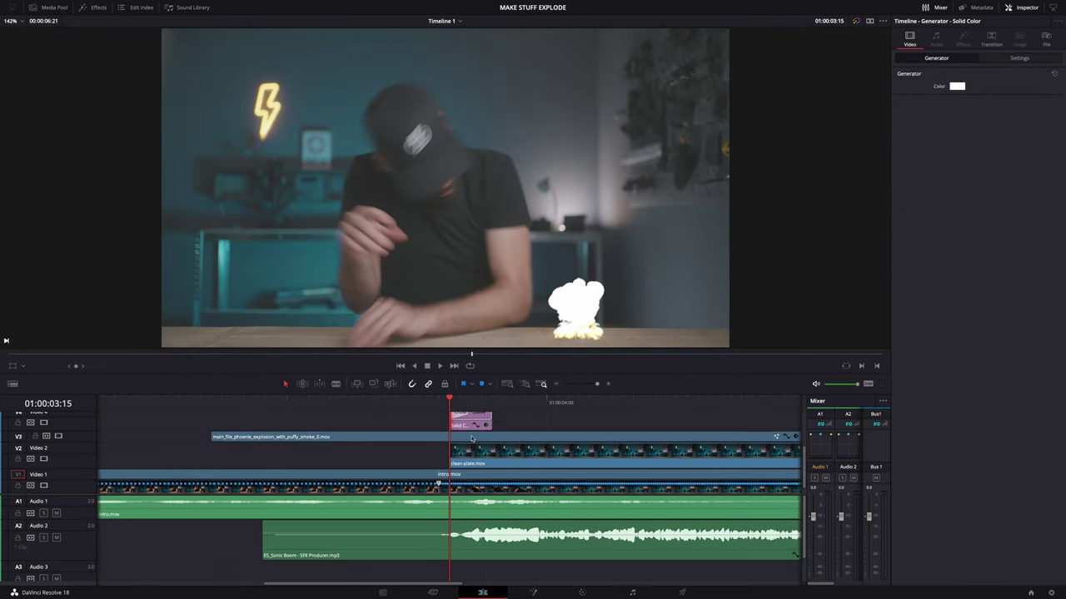
{"action": "left_click_drag", "start_coordinate": [487, 421], "coordinate": [522, 420]}
{"action": "right_click", "coordinate": [522, 422]}
{"action": "left_click", "coordinate": [541, 439]}
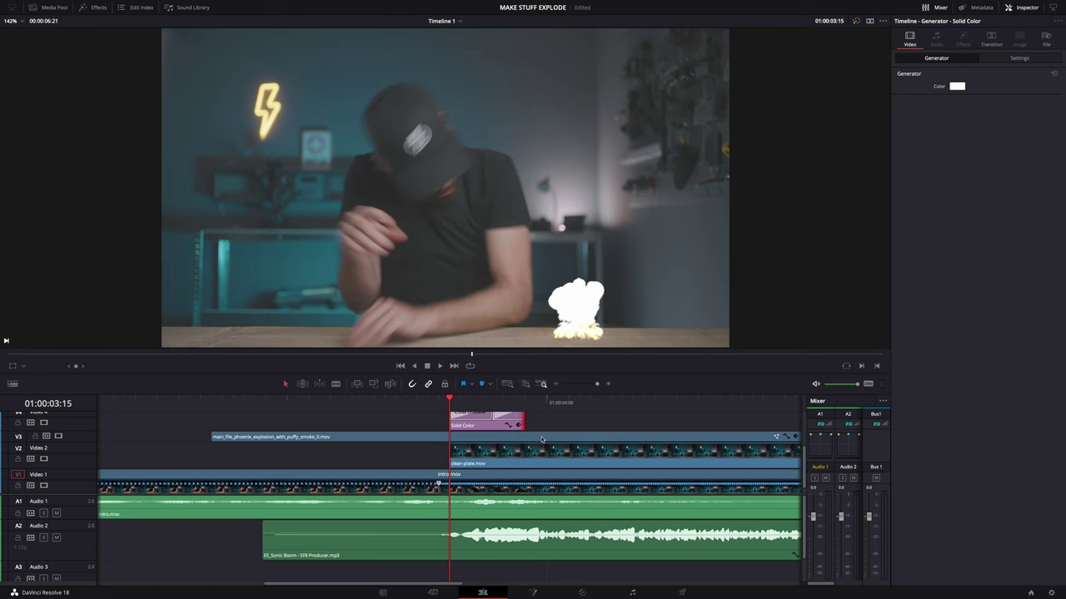
{"action": "left_click_drag", "start_coordinate": [452, 402], "coordinate": [415, 404]}
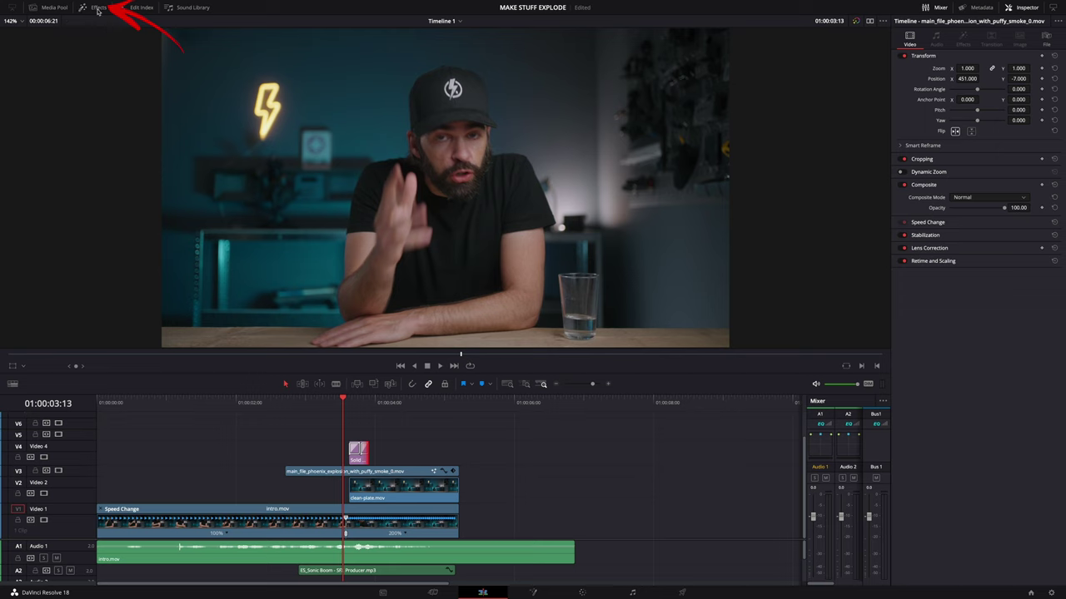
Place an Adjustment Clip on Video 5 and trim it to cover the explosion's start.
{"action": "left_click", "coordinate": [97, 9]}
{"action": "left_click", "coordinate": [24, 89]}
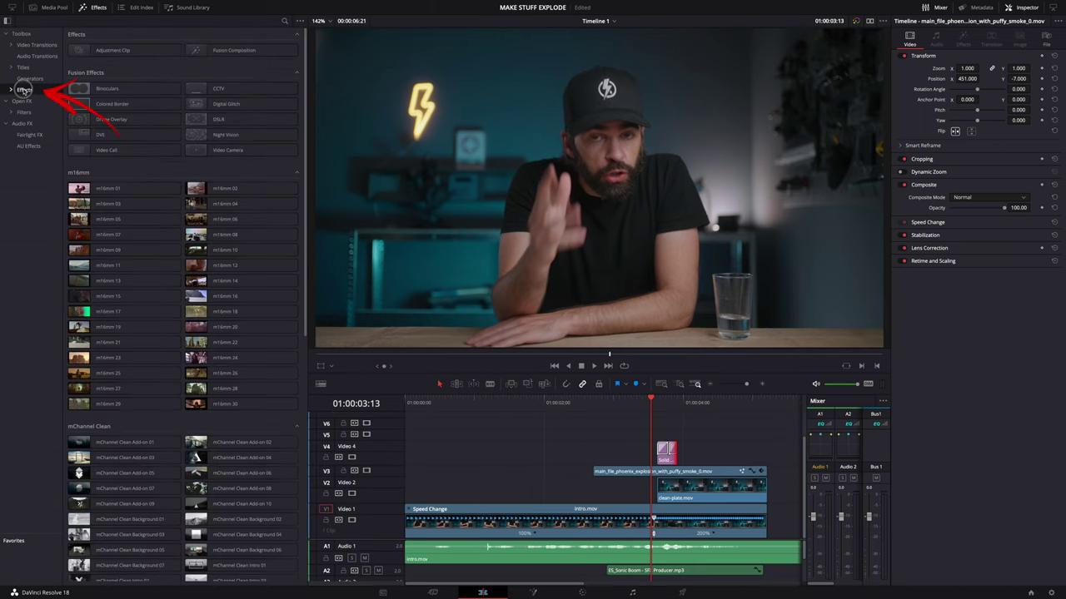
{"action": "left_click_drag", "start_coordinate": [112, 50], "coordinate": [660, 438]}
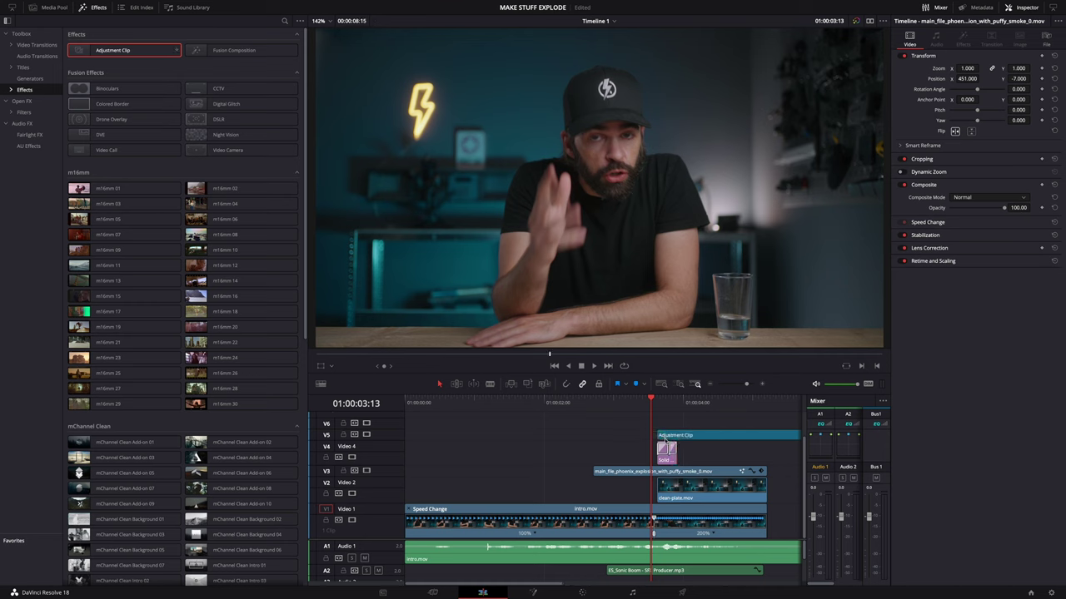
{"action": "left_click", "coordinate": [665, 438]}
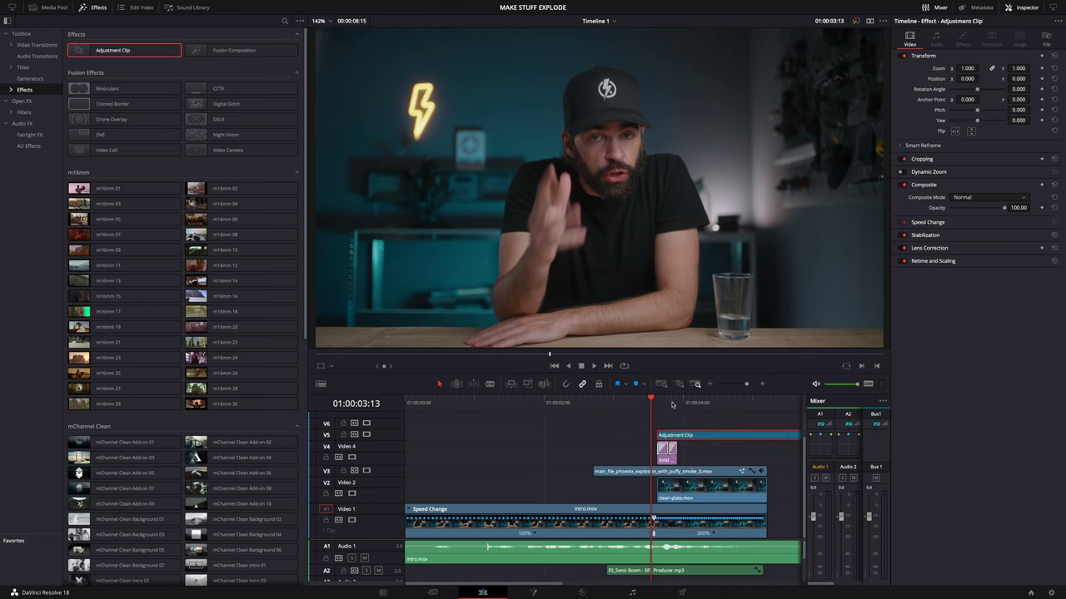
{"action": "scroll", "coordinate": [648, 433], "scroll_direction": "right", "scroll_amount": 8}
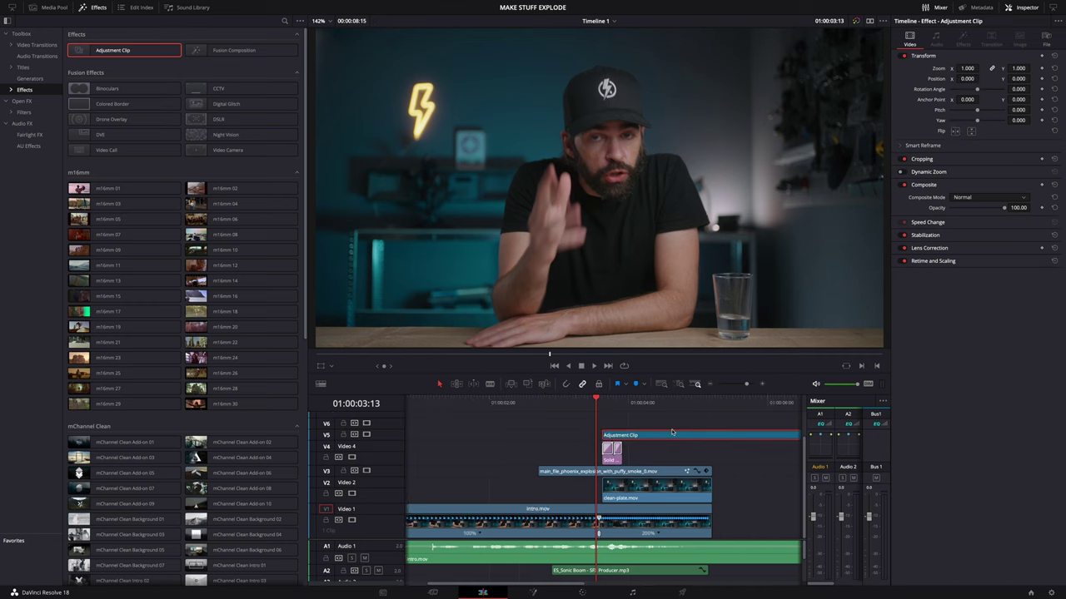
{"action": "left_click", "coordinate": [477, 419]}
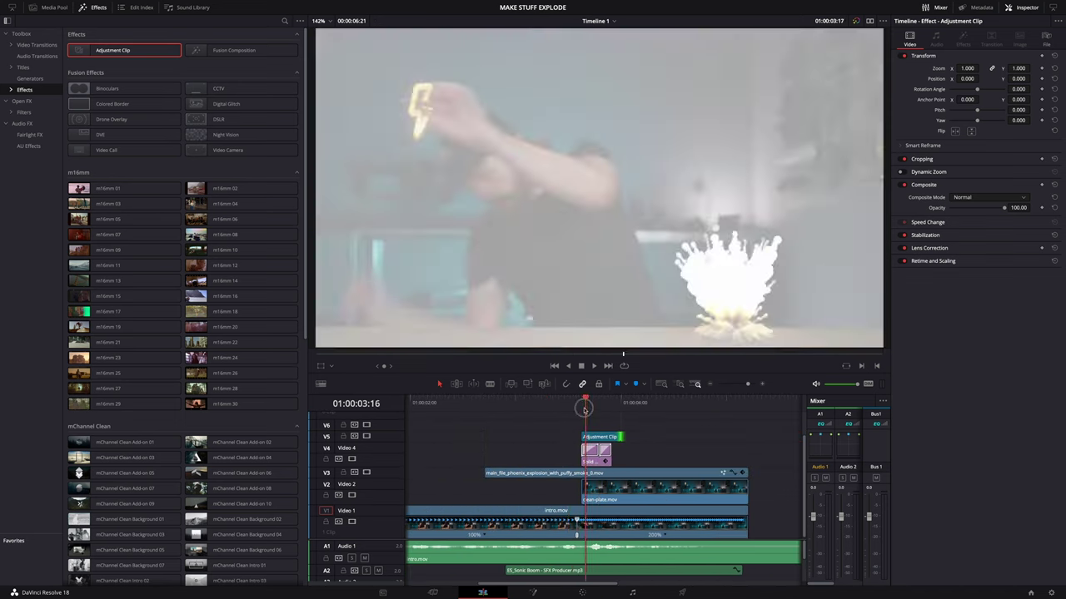
{"action": "mouse_move", "coordinate": [590, 411]}
{"action": "left_mouse_down"}
{"action": "mouse_move", "coordinate": [571, 410]}
{"action": "mouse_move", "coordinate": [620, 414]}
{"action": "mouse_move", "coordinate": [589, 413]}
{"action": "left_mouse_up"}
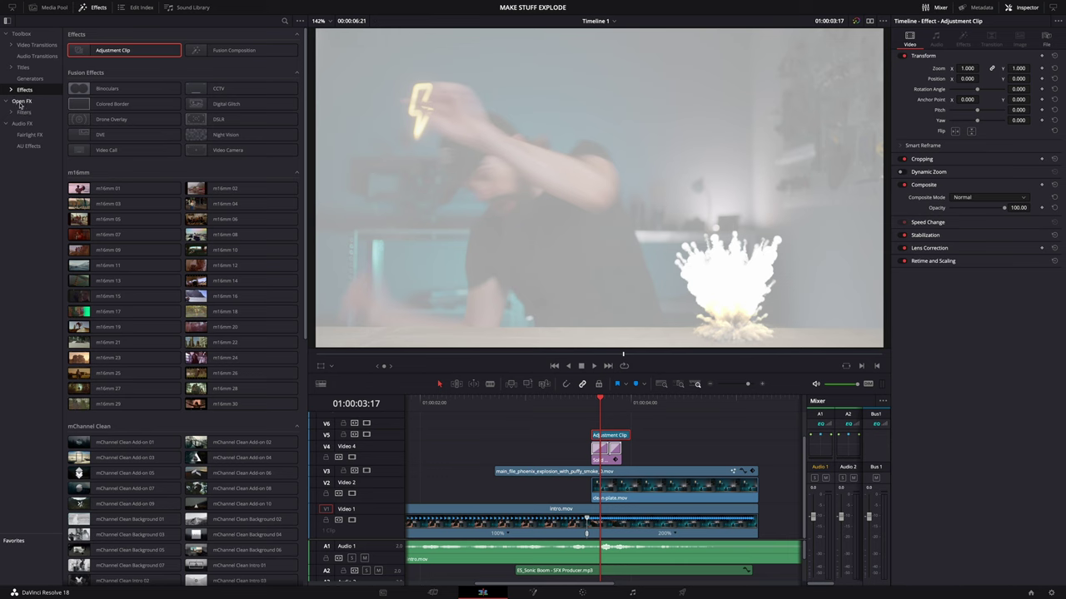
Apply the Open FX Camera Shake filter to the Adjustment Clip, parking the playhead at 01:00:03:17.
{"action": "left_click", "coordinate": [23, 110]}
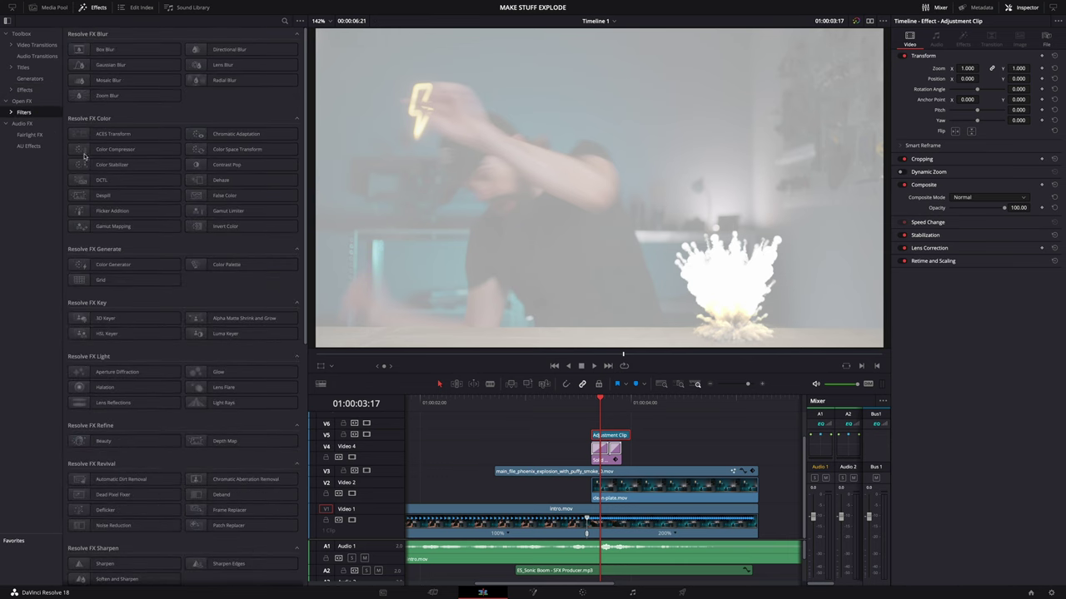
{"action": "scroll", "coordinate": [160, 390], "scroll_direction": "down", "scroll_amount": 10}
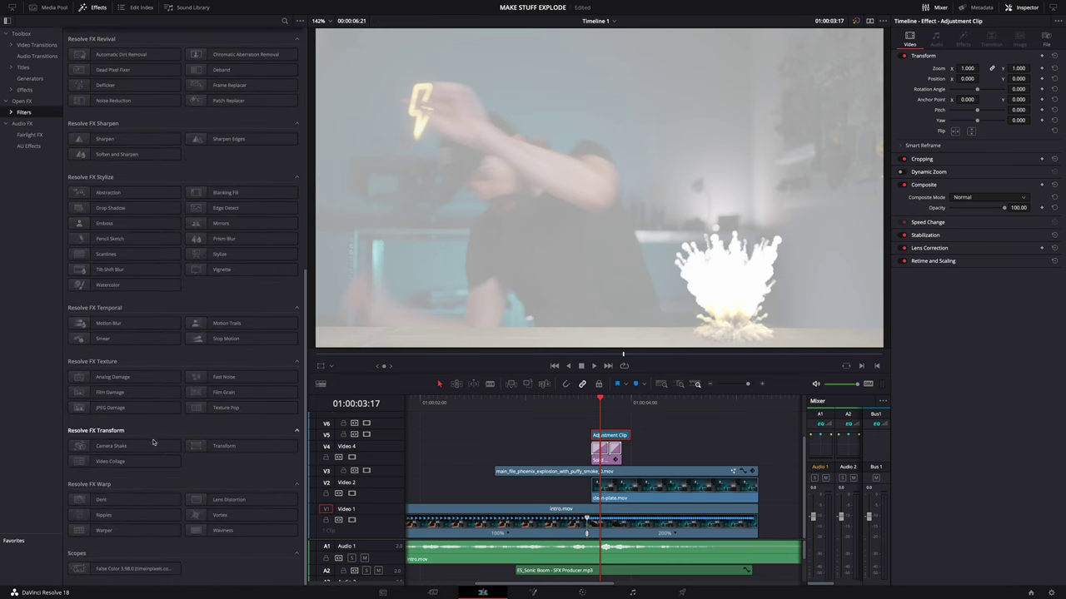
{"action": "left_click_drag", "start_coordinate": [109, 448], "coordinate": [602, 438]}
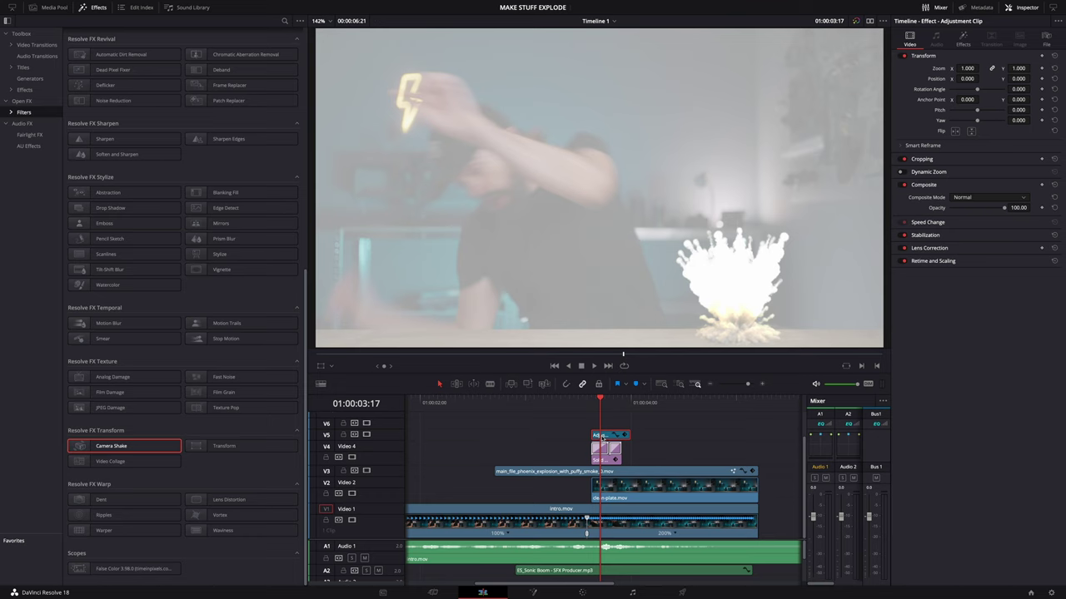
{"action": "left_click", "coordinate": [96, 12]}
{"action": "left_click", "coordinate": [287, 403]}
{"action": "left_click_drag", "start_coordinate": [287, 403], "coordinate": [292, 403]}
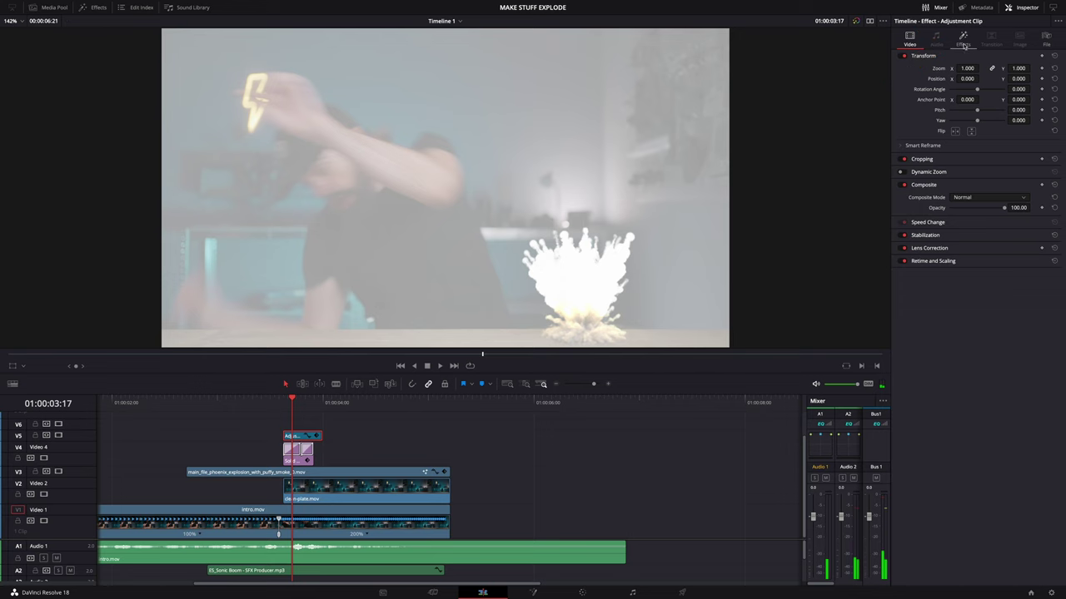